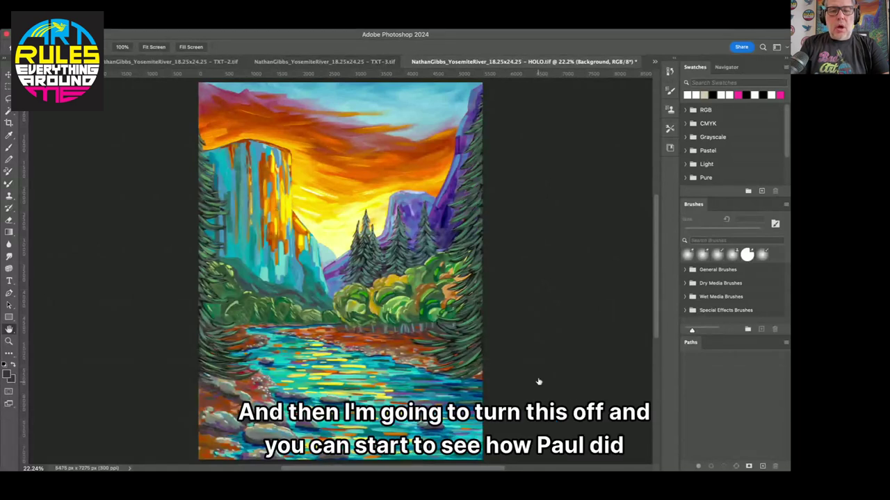
# Hide the artwork layers of the HOLO file one by one, from the river and sky through to the foreground trees
pyautogui.press('super+comma')
pyautogui.press('super+comma')
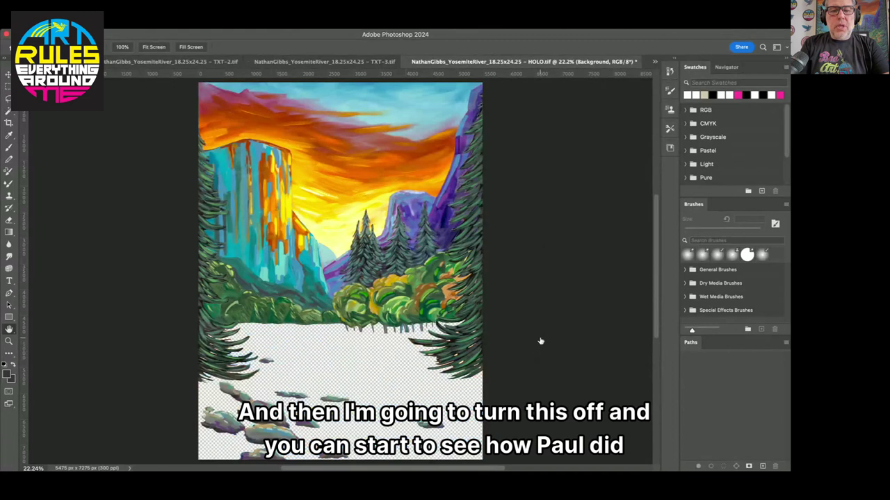
pyautogui.press('super+comma')
pyautogui.hotkey('ctrl', ',')
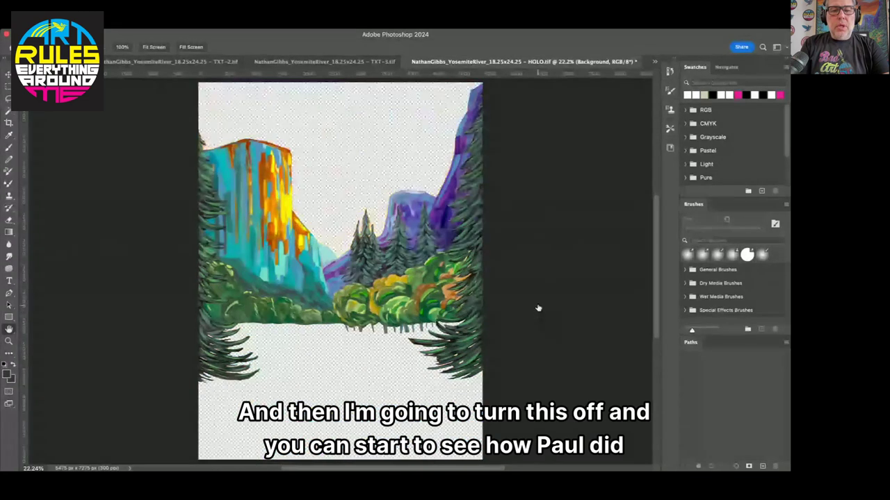
pyautogui.hotkey('ctrl', ',')
pyautogui.hotkey('ctrl', ',')
pyautogui.hotkey('ctrl', ',')
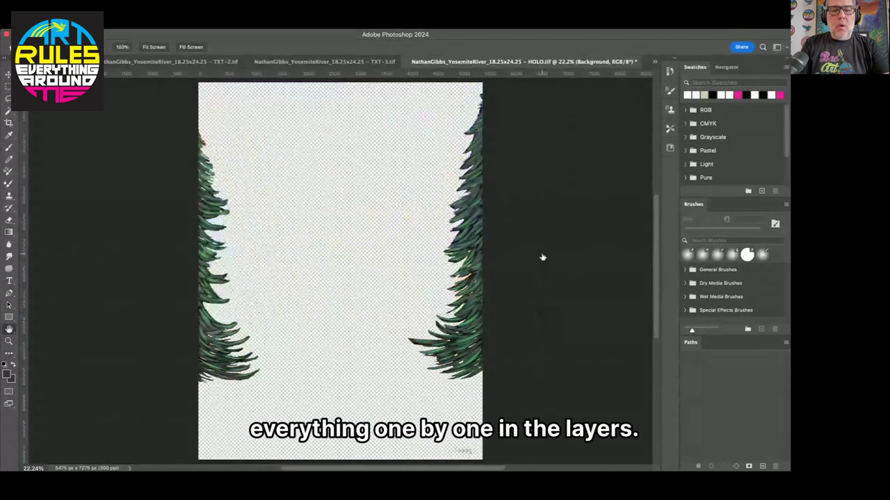
pyautogui.hotkey('ctrl', ',')
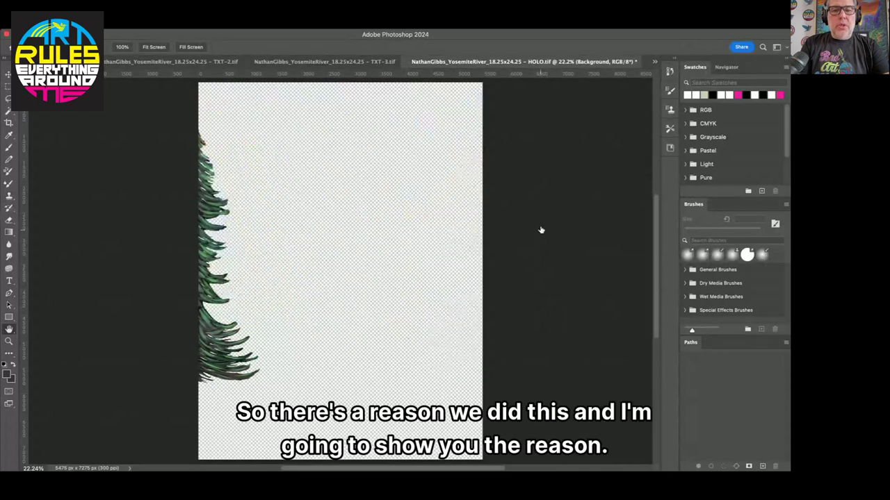
pyautogui.hotkey('ctrl', ',')
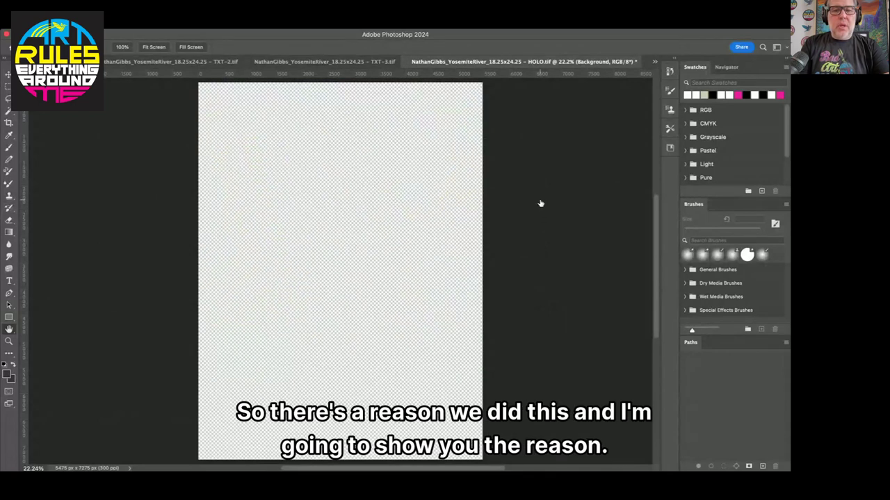
# Turn all the artwork layers of the HOLO file back on to restore the full painting
pyautogui.click(539, 226)
pyautogui.click(540, 238)
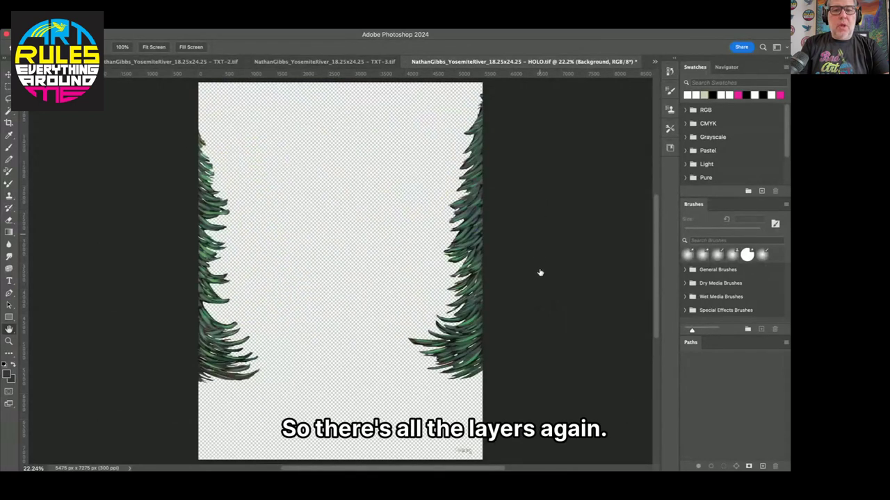
pyautogui.click(530, 338)
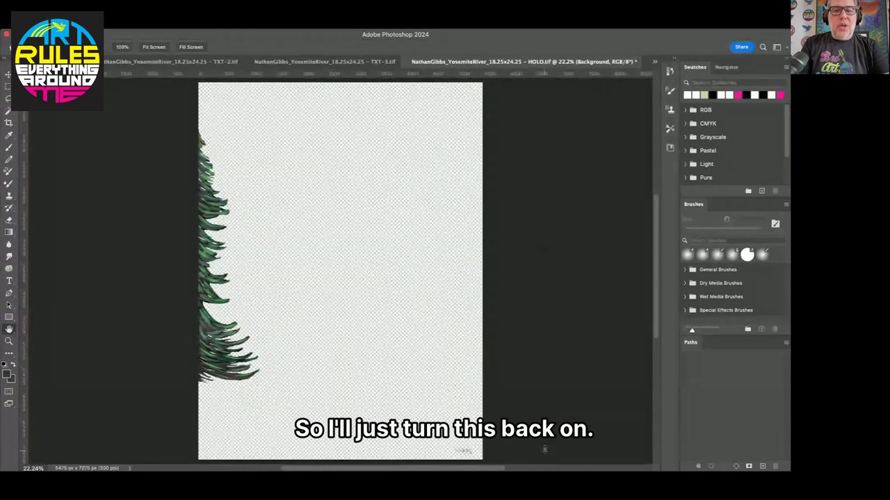
pyautogui.hotkey('ctrl', ',')
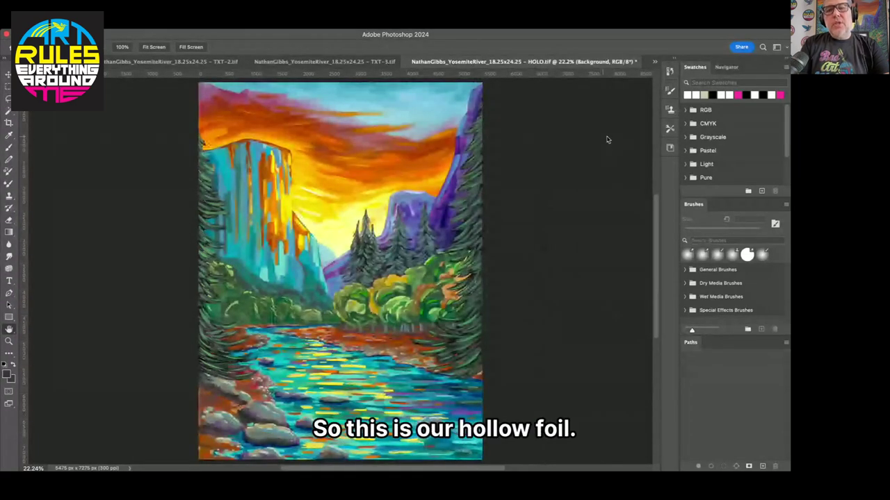
# View the white channel of the HOLO file alone and examine the exposed river area at 100%
pyautogui.click(683, 131)
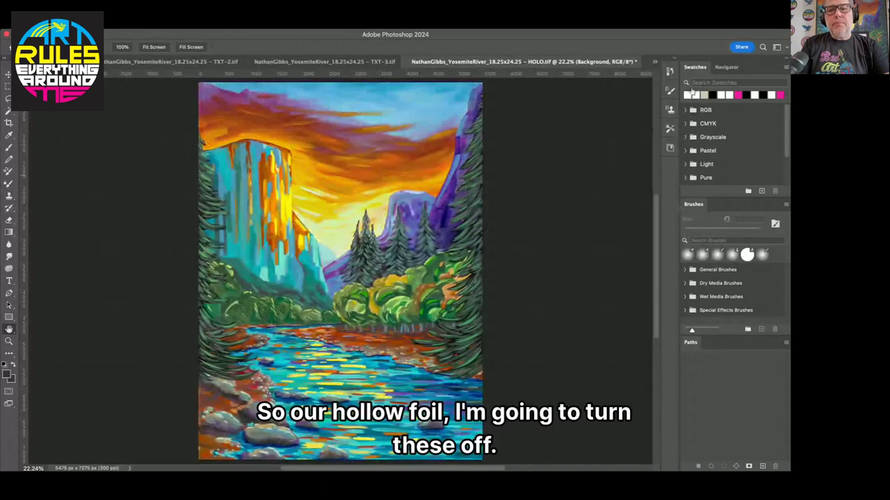
pyautogui.hotkey('ctrl', ',')
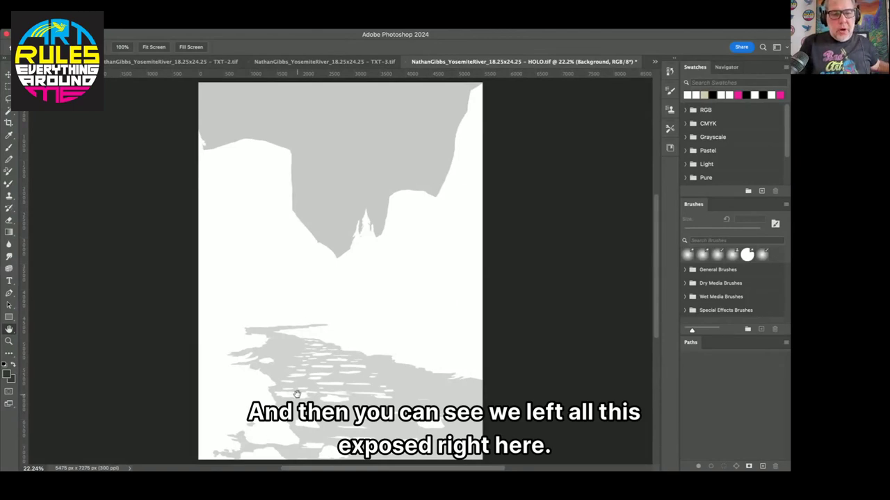
pyautogui.press('super+1')
pyautogui.scroll(-1, 296, 395)
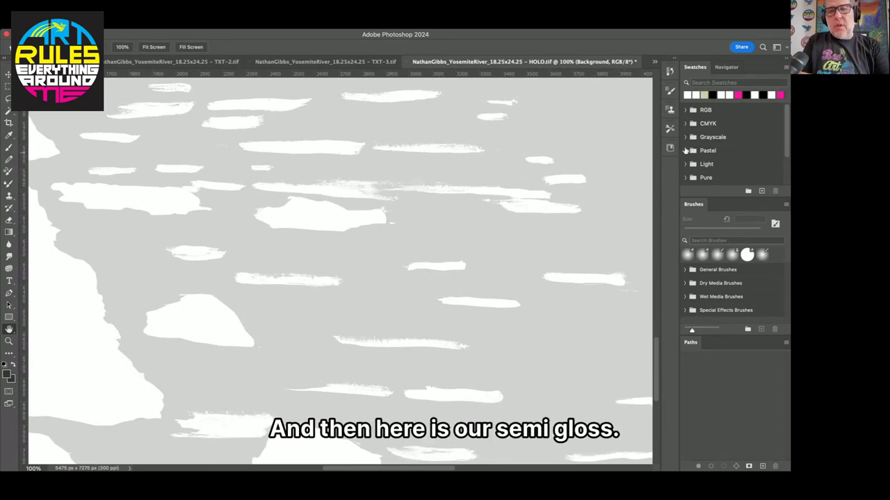
# View the semi-gloss channel of the HOLO file alone and examine the dark strokes on the river up close
pyautogui.press('super+z')
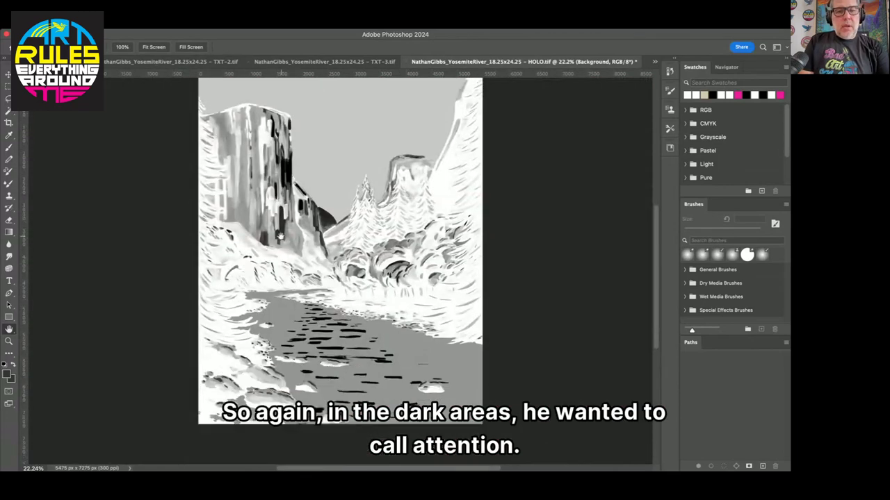
pyautogui.scroll(-1, 281, 237)
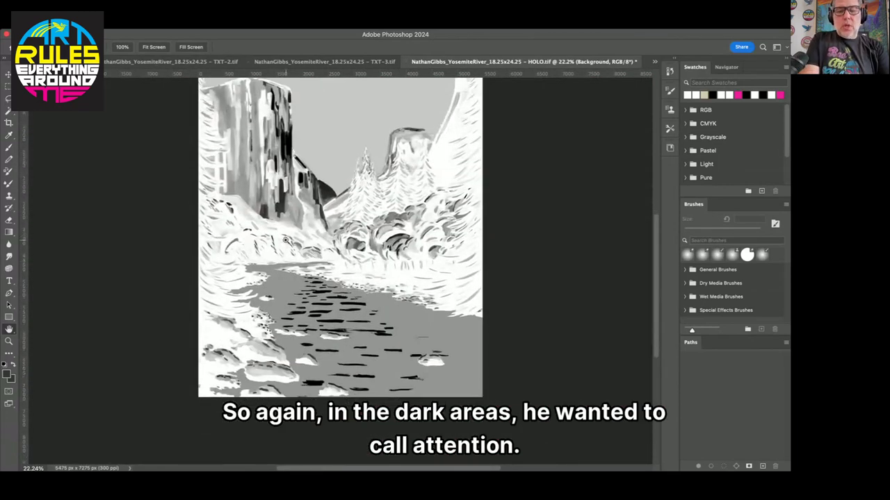
pyautogui.scroll(3, 285, 240)
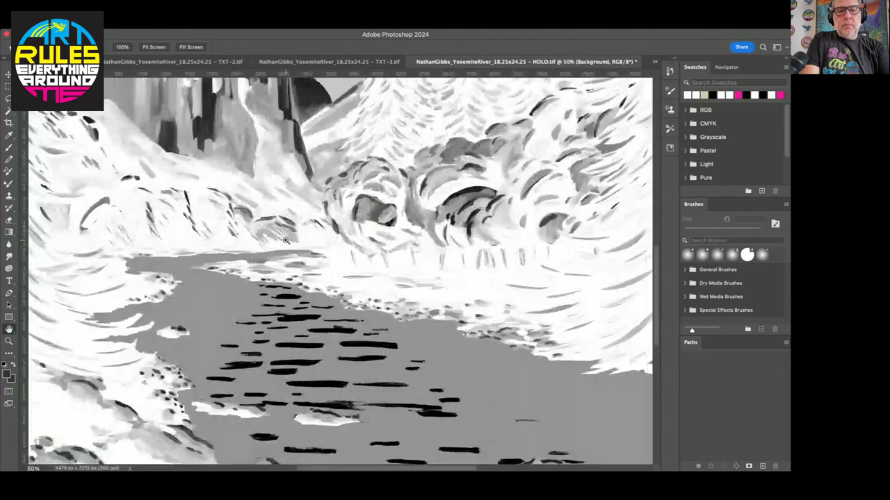
pyautogui.scroll(1, 285, 240)
pyautogui.scroll(2, 285, 239)
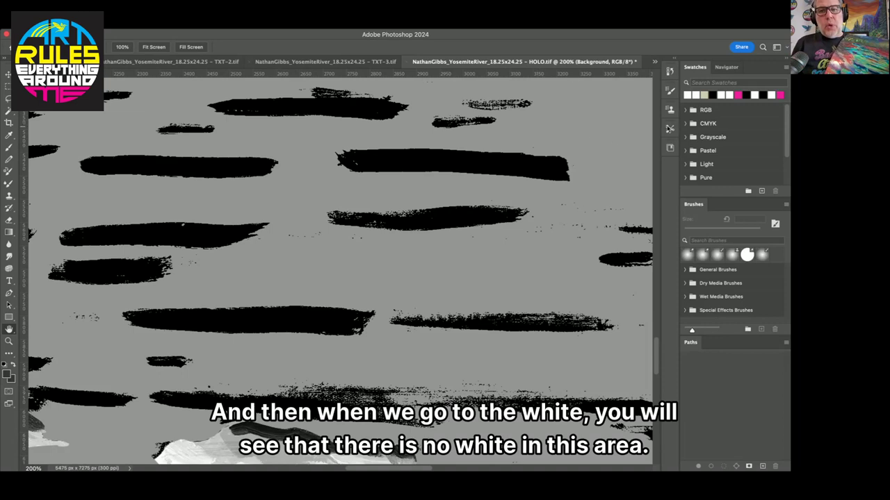
# Compare the white channel with the semi-gloss strokes on the river, then fit the whole image in view
pyautogui.click(686, 135)
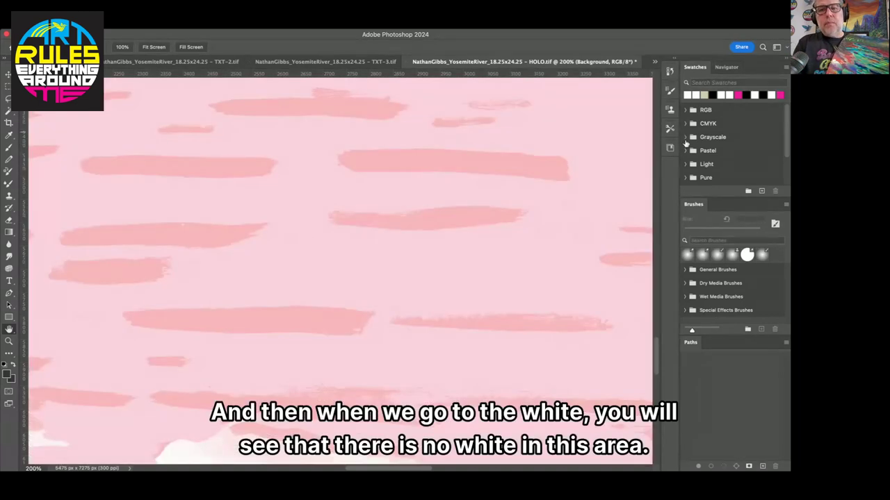
pyautogui.click(685, 150)
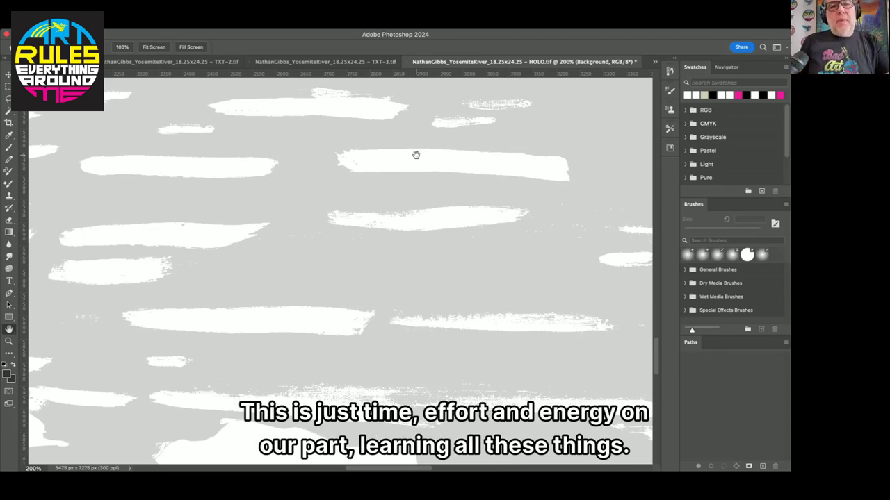
pyautogui.press('super+0')
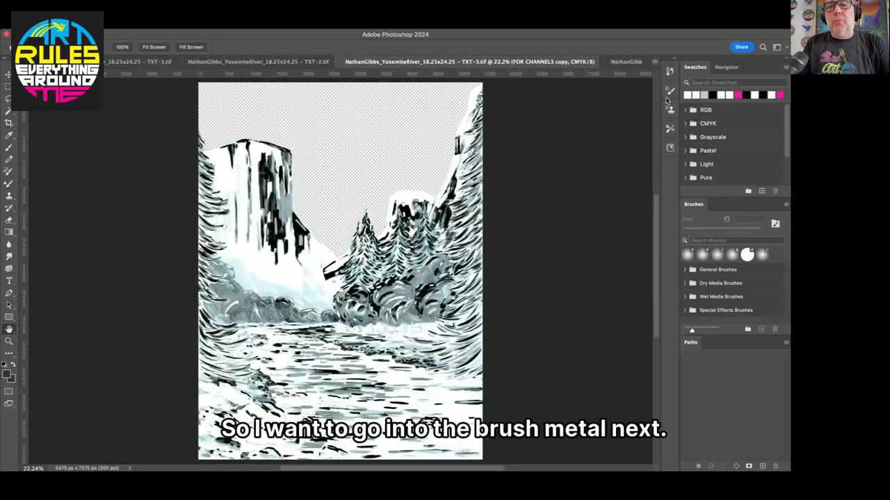
# Switch to the BRUSHED file and examine its white channel around the cliff and distant pines at 100%
pyautogui.hotkey('ctrl', 'Tab')
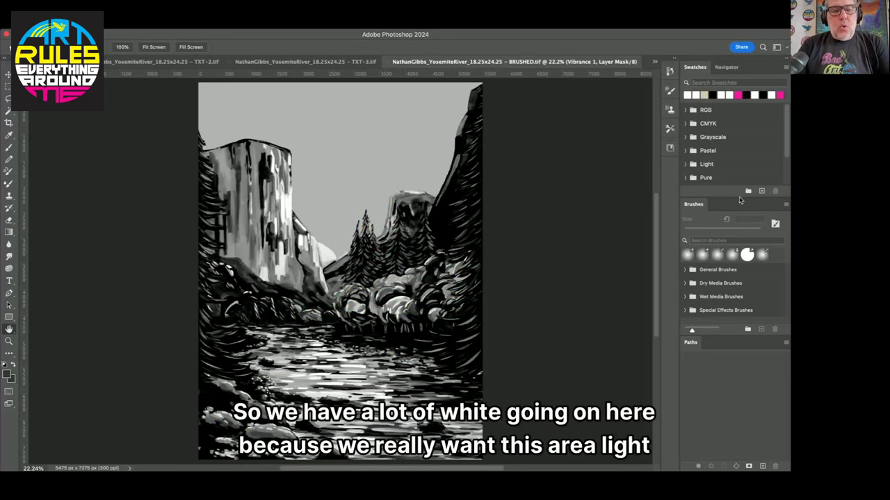
pyautogui.press('super+equal')
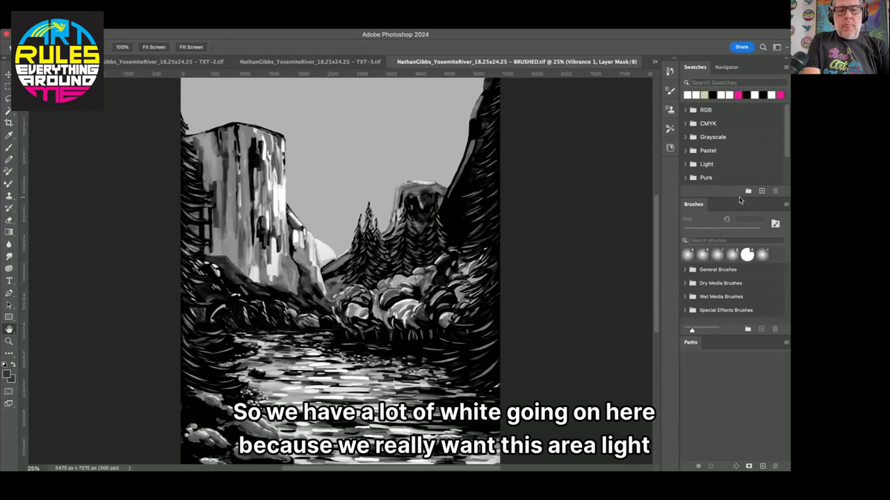
pyautogui.press('super+equal')
pyautogui.press('super+equal')
pyautogui.press('super+equal')
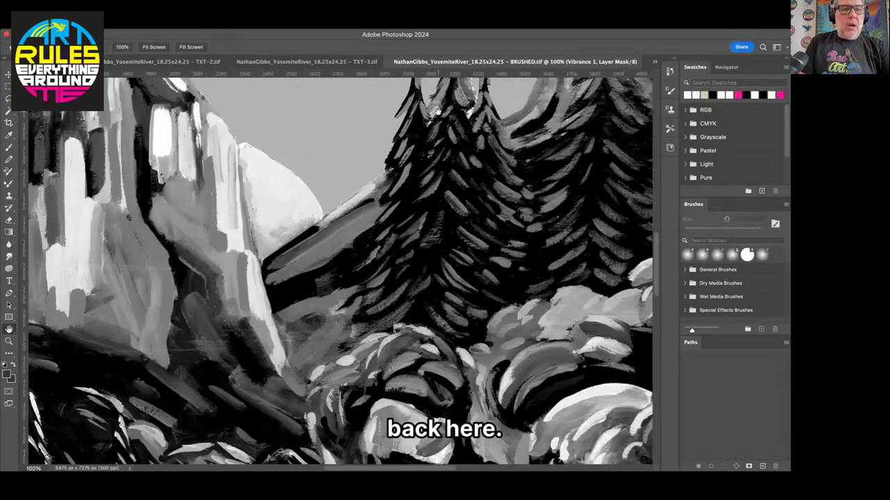
pyautogui.moveTo(438, 173); pyautogui.dragTo(386, 251)
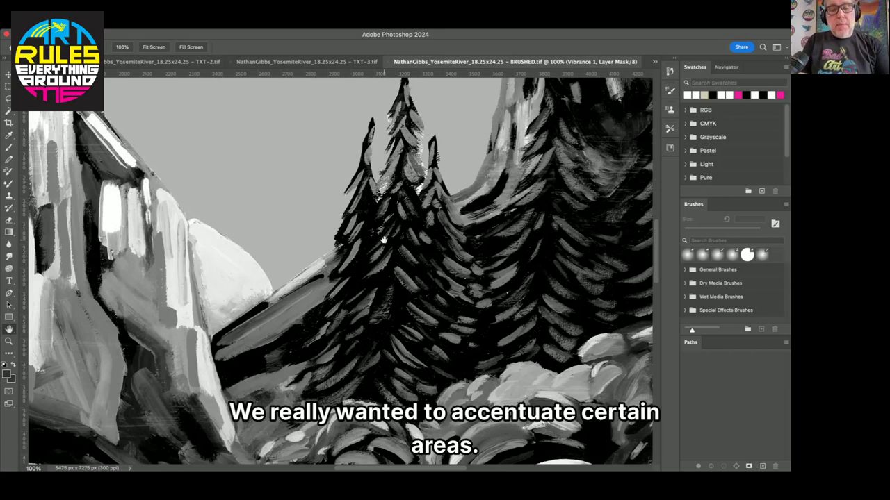
pyautogui.press('super+0')
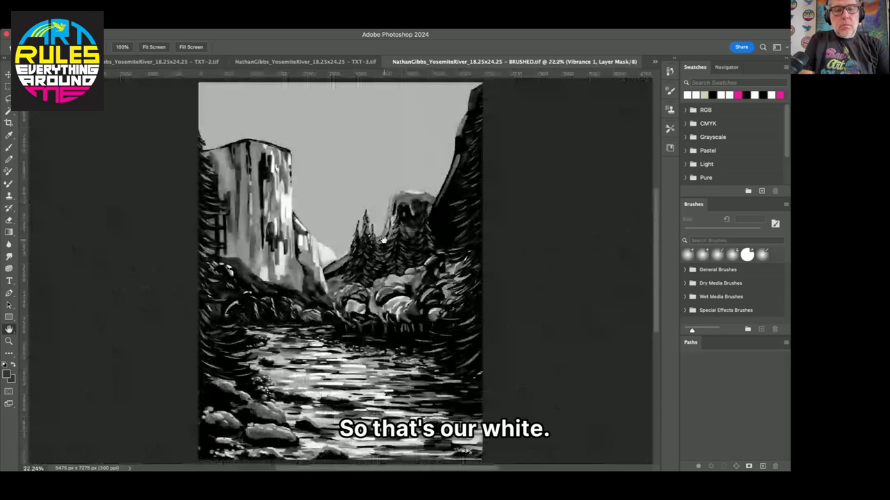
pyautogui.moveTo(548, 238); pyautogui.dragTo(535, 238)
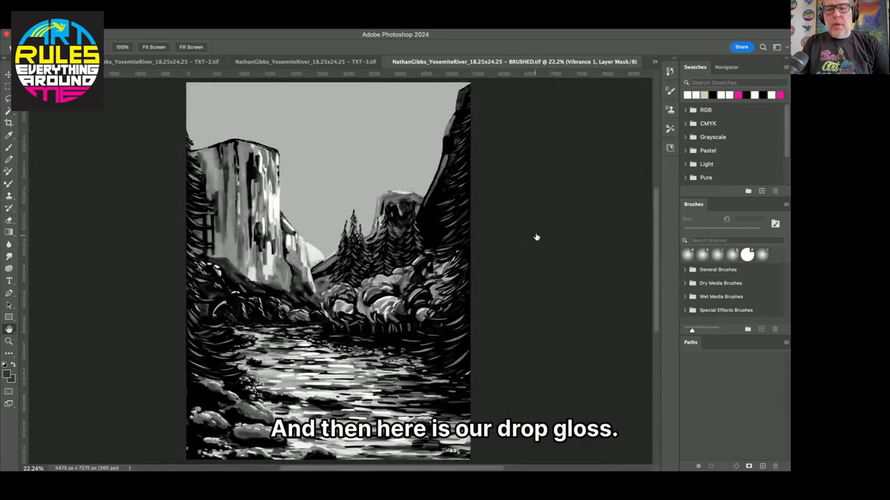
# View the drop gloss channel of the BRUSHED file alone and examine the cliff's brush strokes at 100%
pyautogui.press('\\')
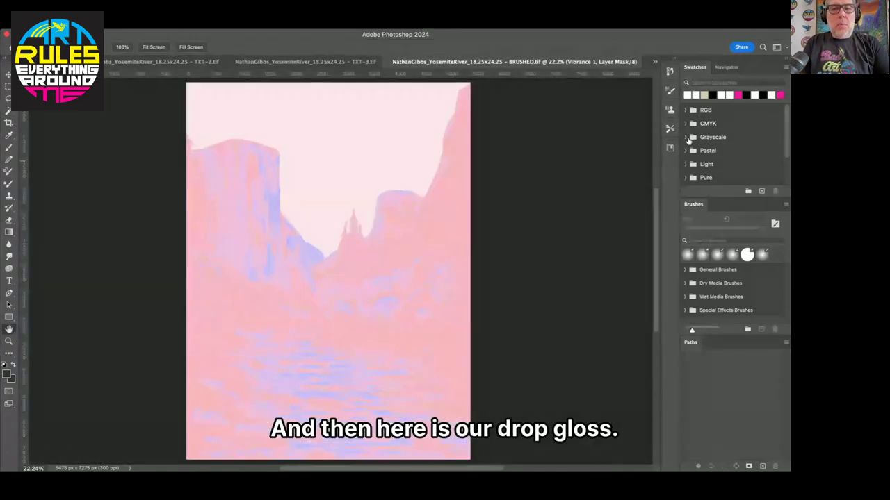
pyautogui.press('\\')
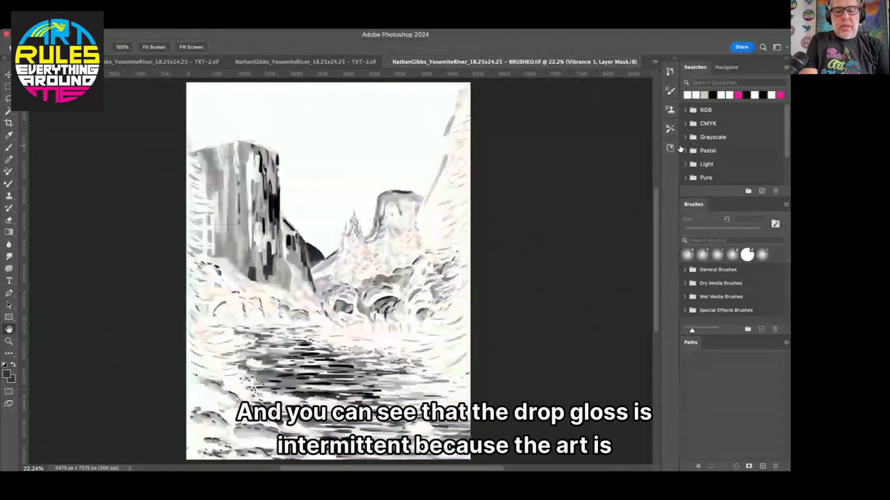
pyautogui.press('super+equal')
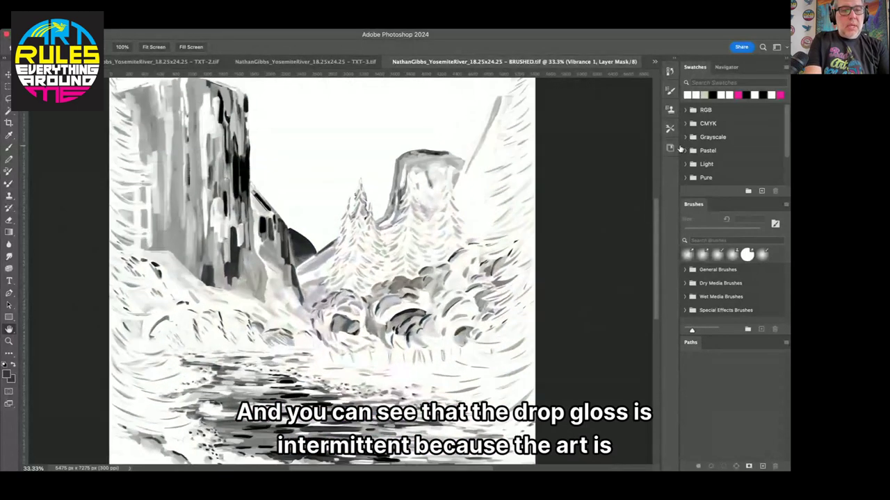
pyautogui.press('super+equal')
pyautogui.press('super+equal')
pyautogui.press('super+equal')
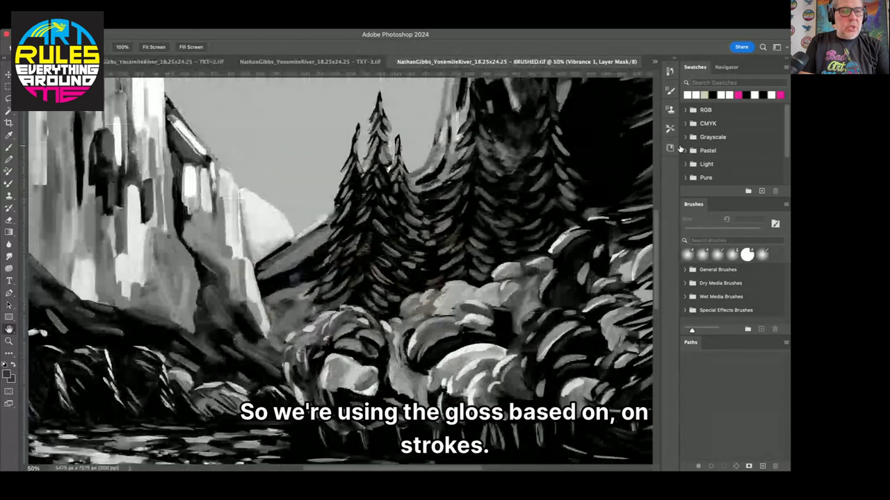
pyautogui.hscroll(-3, 195, 218)
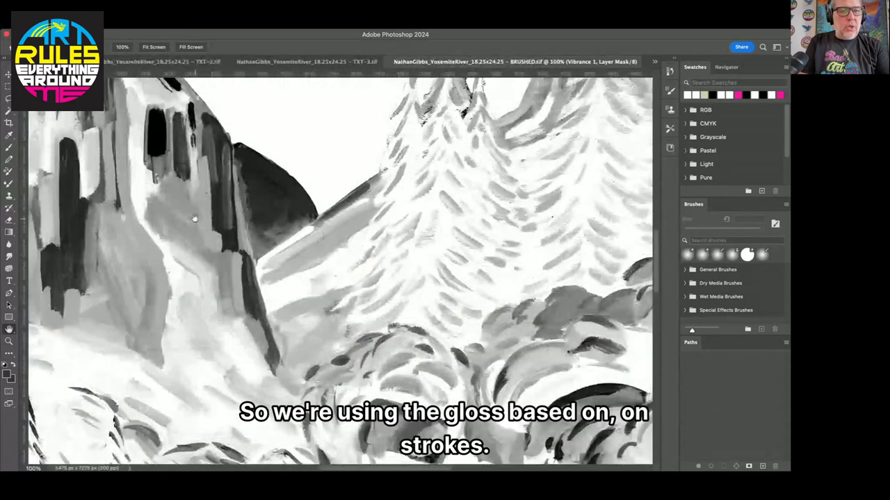
pyautogui.hscroll(-10, 195, 218)
pyautogui.hscroll(-2, 195, 218)
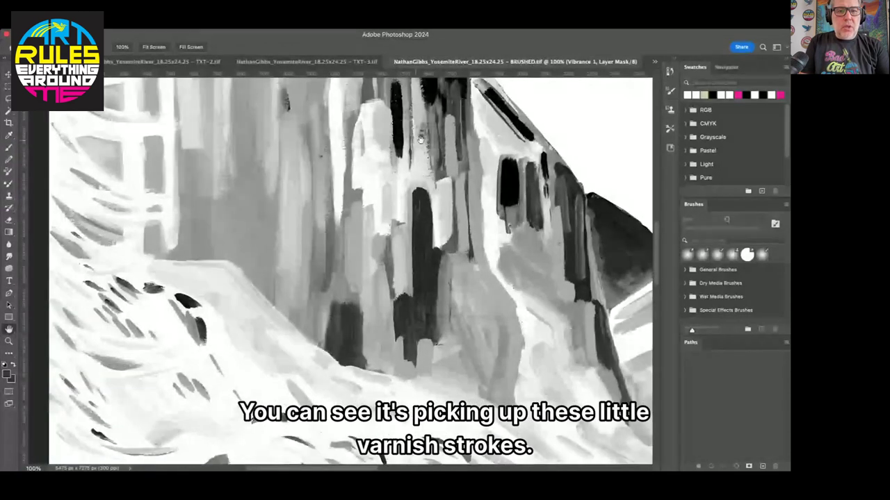
pyautogui.scroll(6, 393, 131)
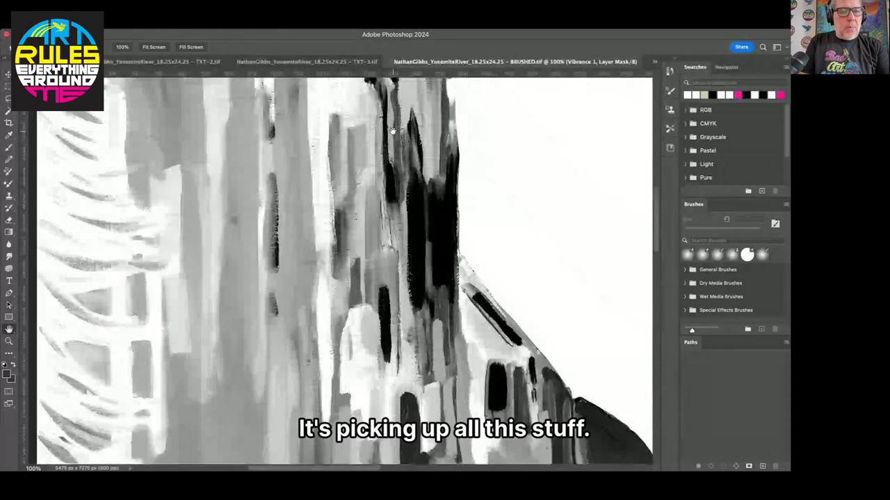
# Examine the drop gloss texture on the cliff face at 300% and 200% magnification
pyautogui.press('super+plus')
pyautogui.press('super+plus')
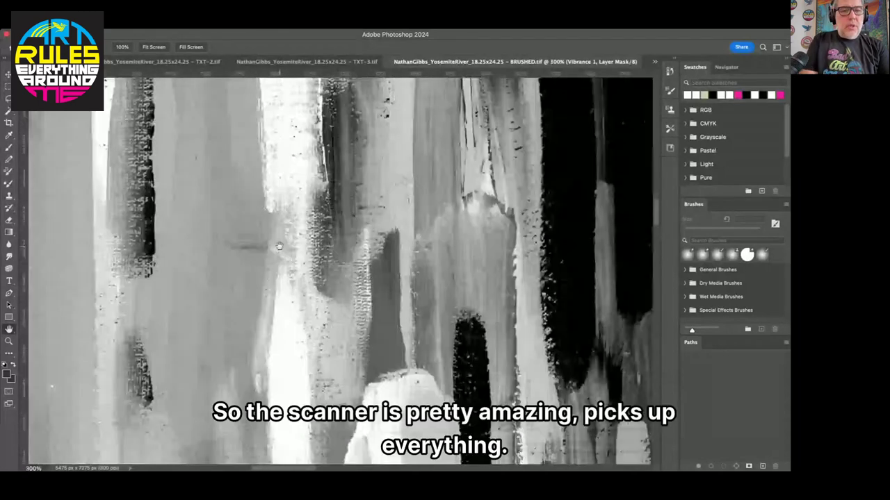
pyautogui.hscroll(-3, 66, 214)
pyautogui.scroll(4, 66, 213)
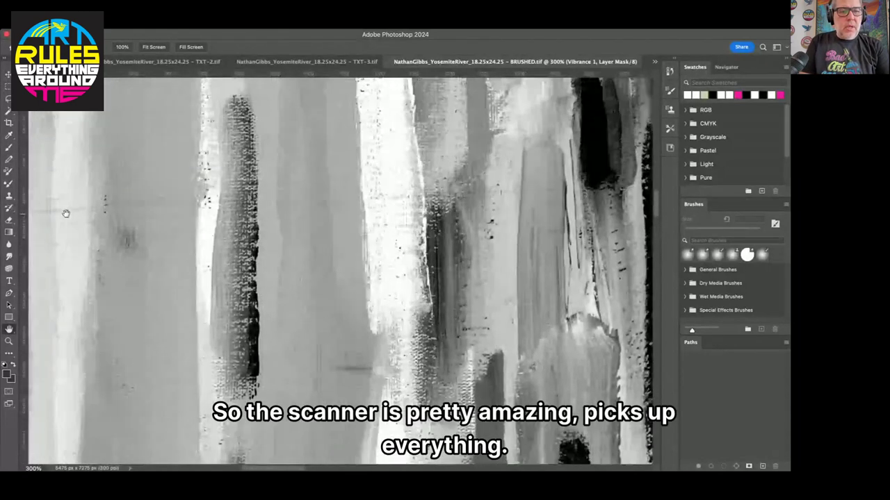
pyautogui.hscroll(-2, 66, 213)
pyautogui.scroll(-2, 66, 213)
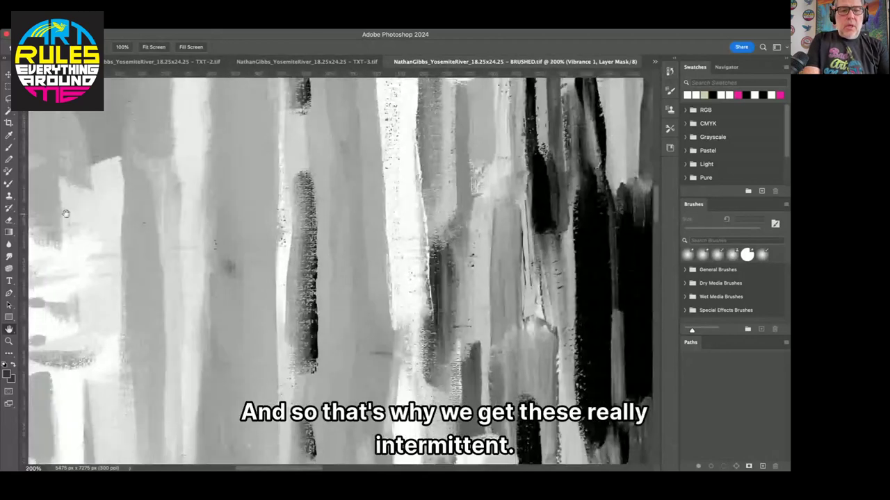
pyautogui.hscroll(5, 65, 214)
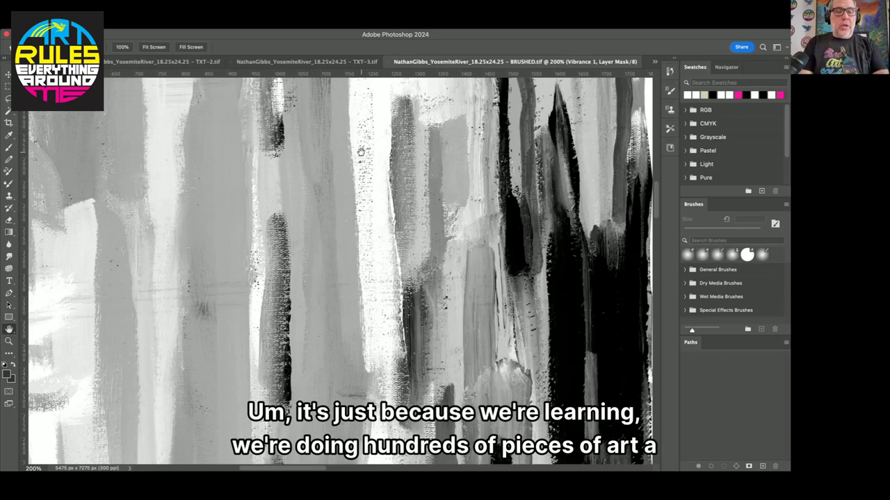
# Fit the BRUSHED image in view and compare its drop gloss channel alone and combined with the white channel
pyautogui.hotkey('ctrl', '0')
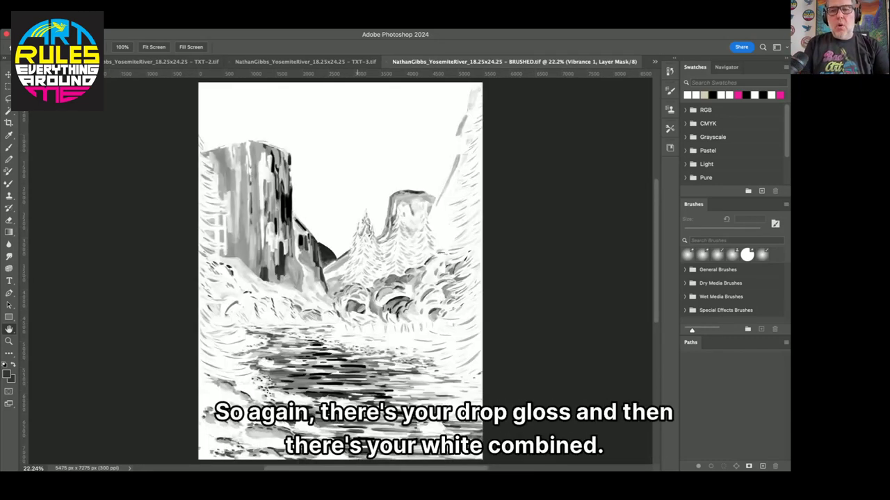
pyautogui.hotkey('ctrl', ',')
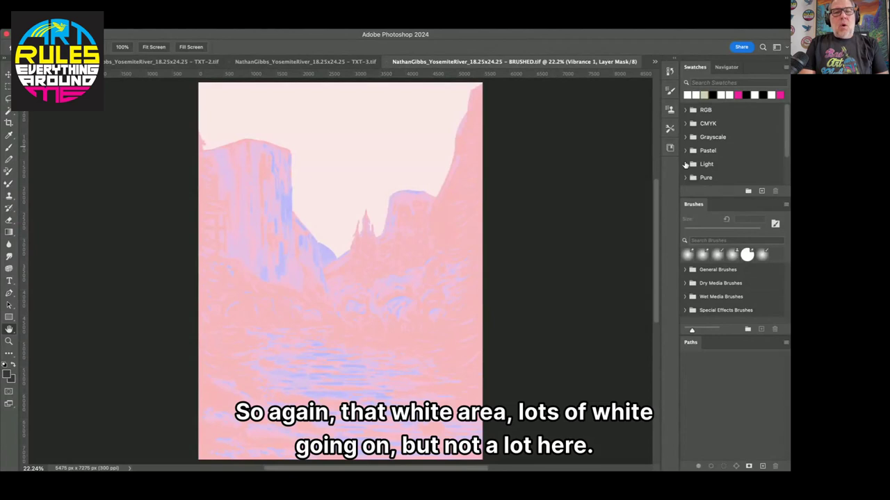
pyautogui.click(684, 165)
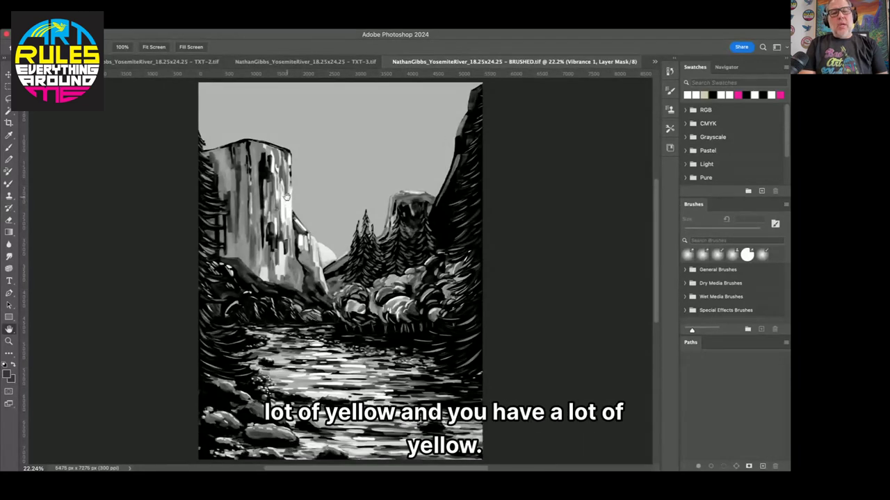
# Examine the tonal highlights on the riverside bushes at 66.67%, then fit the whole image in view
pyautogui.scroll(1, 396, 308)
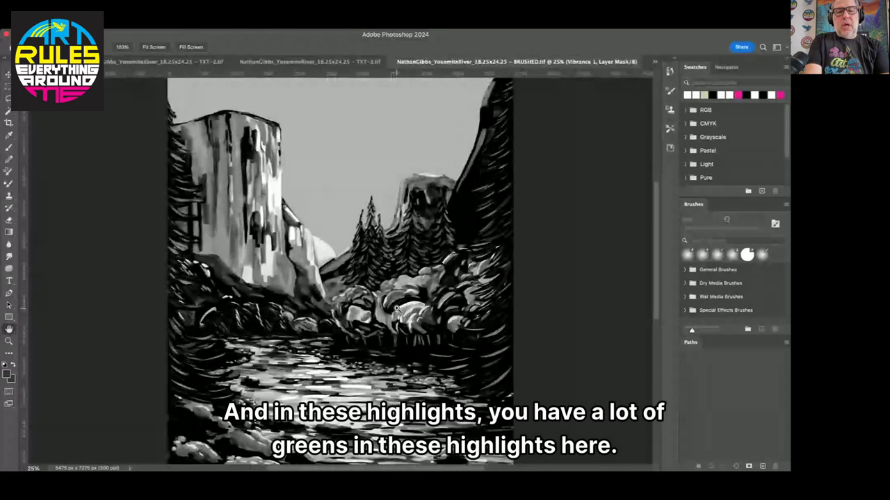
pyautogui.scroll(3, 396, 308)
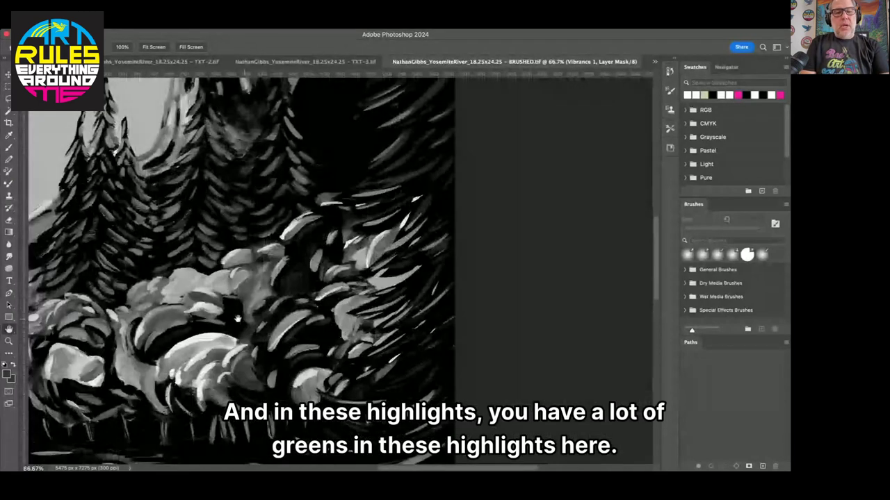
pyautogui.scroll(-4, 237, 318)
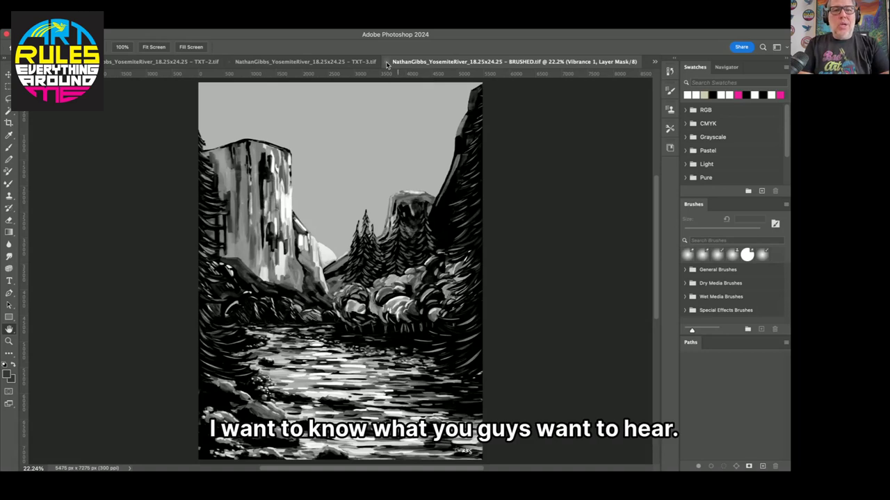
# Switch to the COLOR file and examine its white channel over the painting and alone, around the exposed sky
pyautogui.click(388, 63)
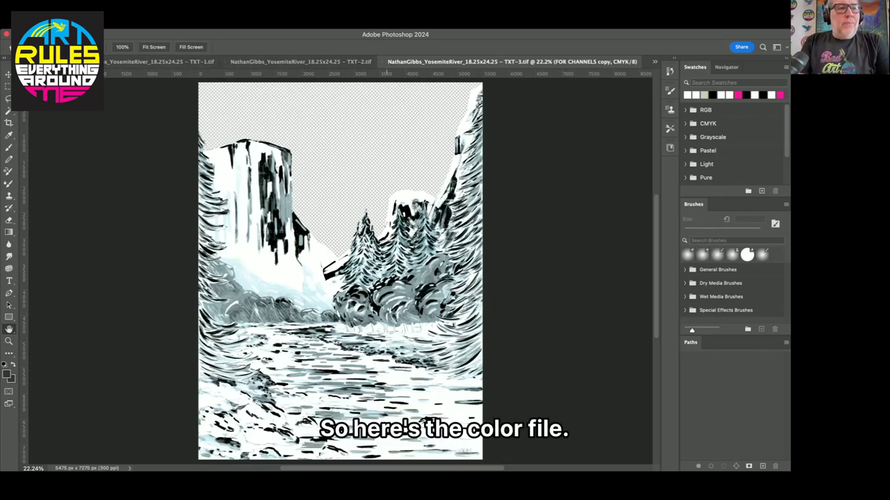
pyautogui.click(56, 62)
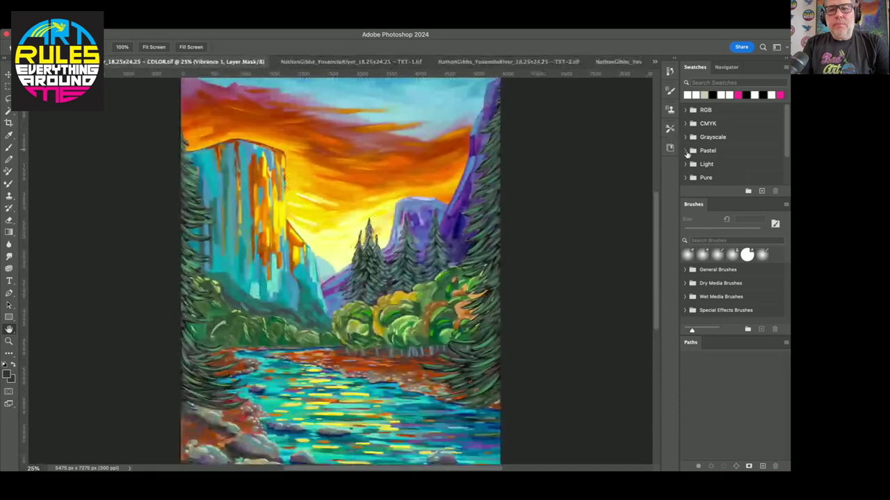
pyautogui.press('\\')
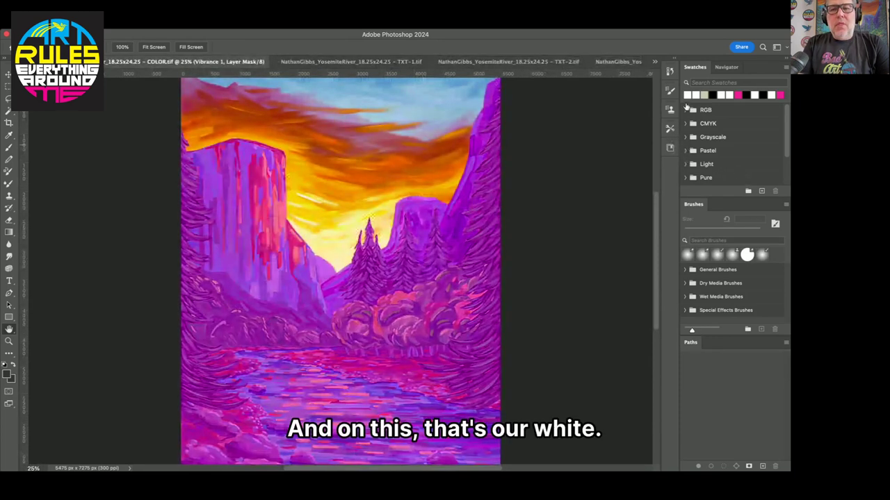
pyautogui.press('`')
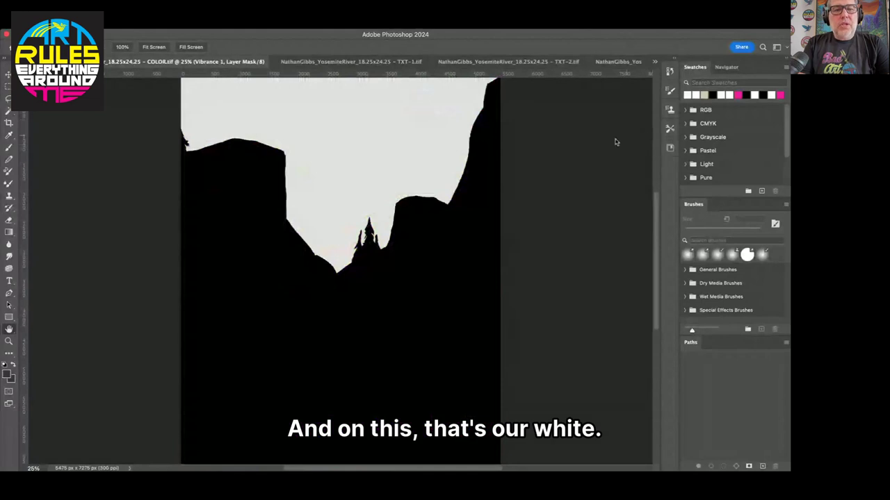
pyautogui.scroll(-3, 308, 206)
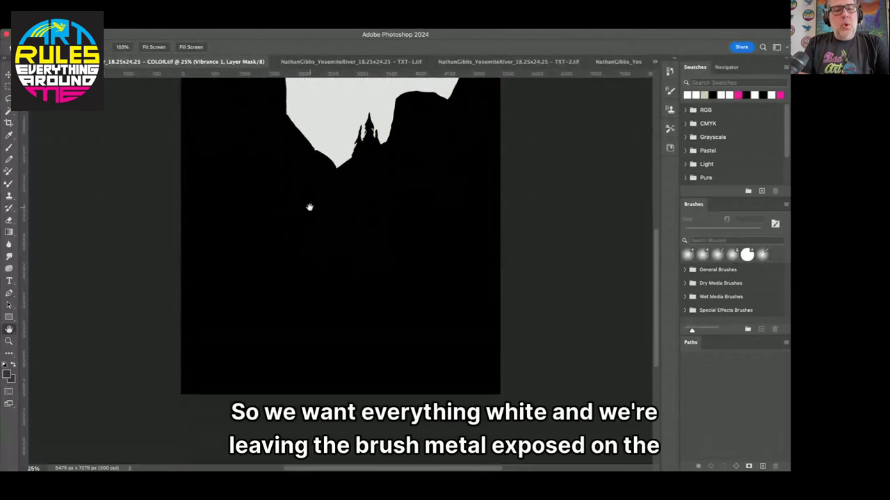
pyautogui.scroll(3, 310, 206)
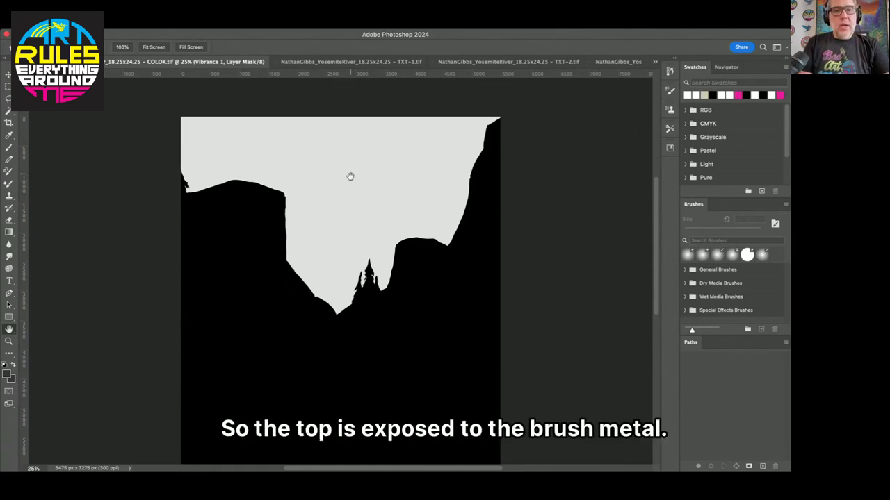
# View the drop gloss channel of the COLOR file alone and examine the cliff, bushes and river at 66.67%
pyautogui.click(681, 164)
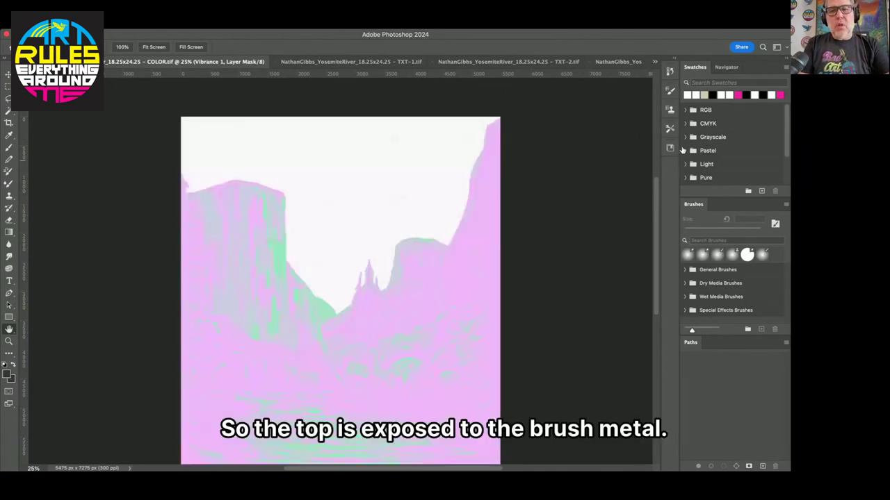
pyautogui.press('\\')
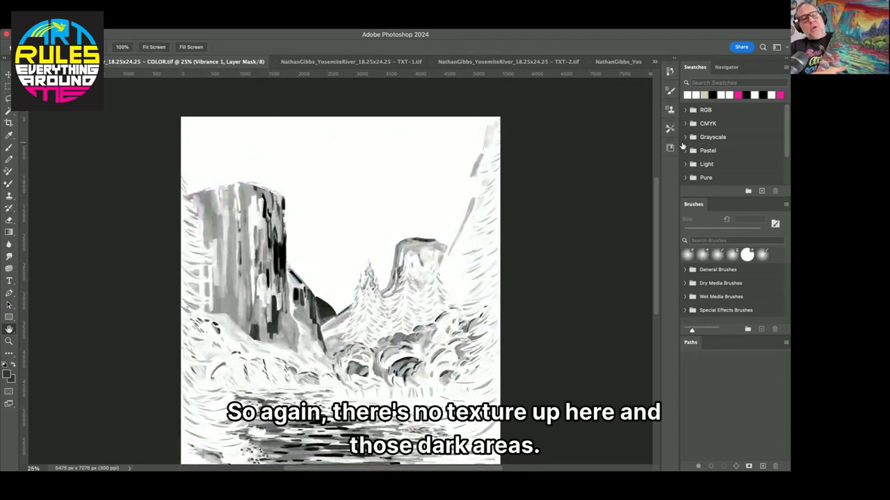
pyautogui.keyDown('ctrl'); pyautogui.click(282, 254); pyautogui.keyUp('ctrl')
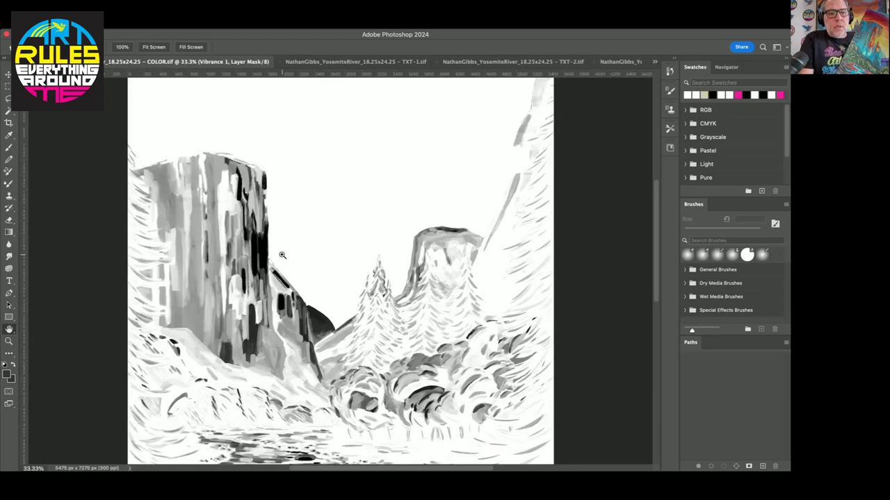
pyautogui.keyDown('ctrl'); pyautogui.click(281, 254); pyautogui.keyUp('ctrl')
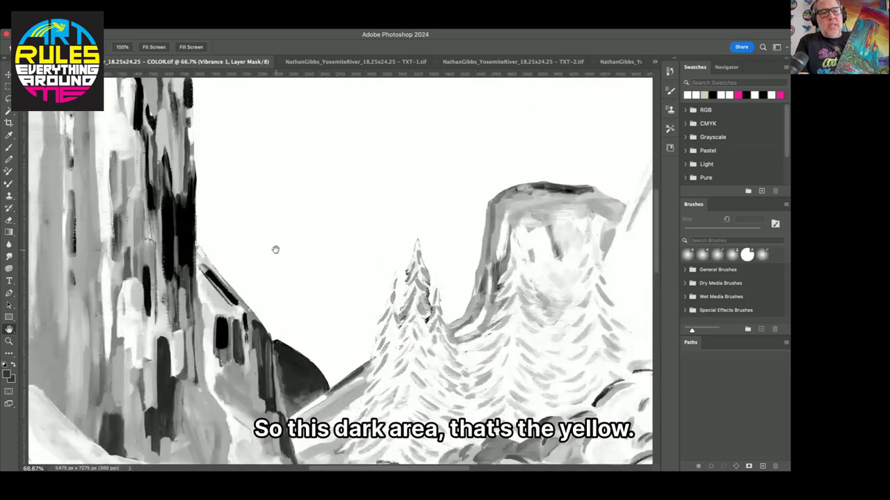
pyautogui.moveTo(70, 175); pyautogui.dragTo(105, 209)
pyautogui.scroll(-5, 105, 209)
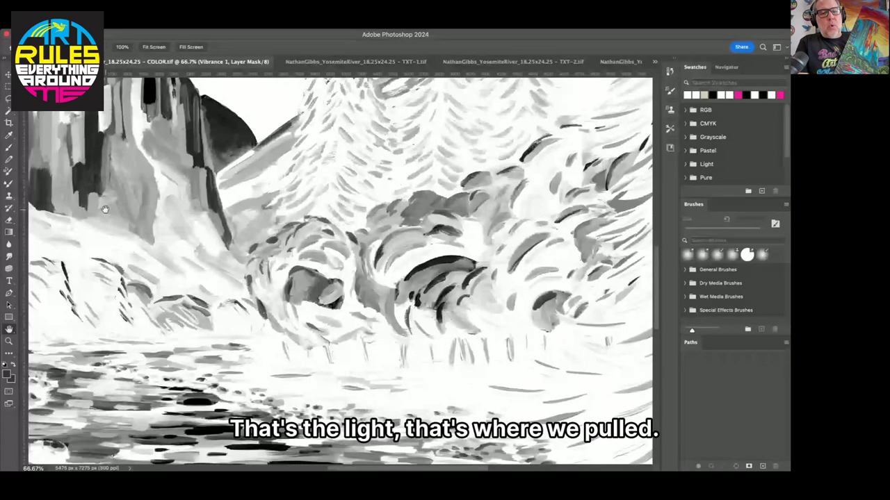
pyautogui.scroll(-3, 105, 208)
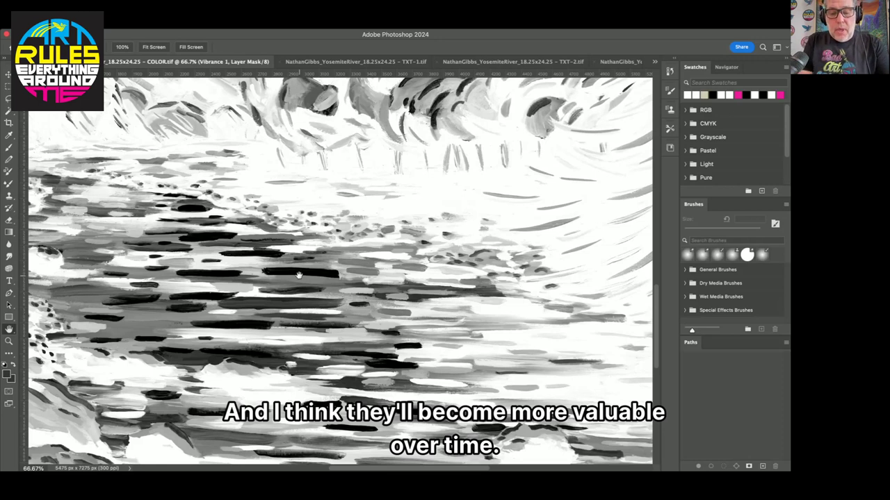
pyautogui.hotkey('ctrl', '0')
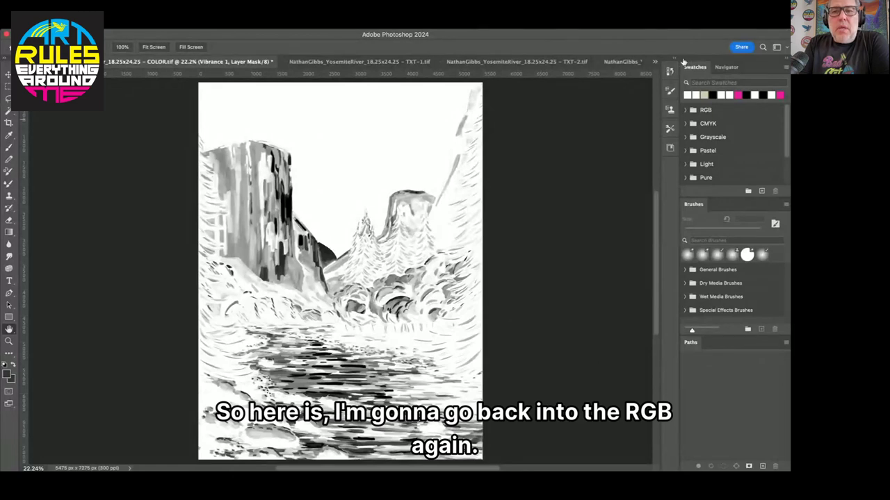
# Return to the COLOR file's full-color painting with the sky hidden and check the white and drop gloss channels over it
pyautogui.press('super+2')
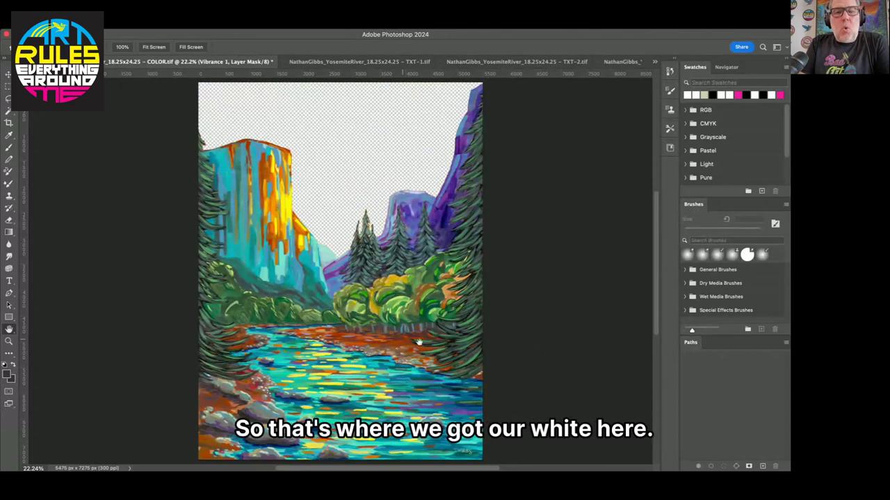
pyautogui.click(681, 147)
pyautogui.click(680, 147)
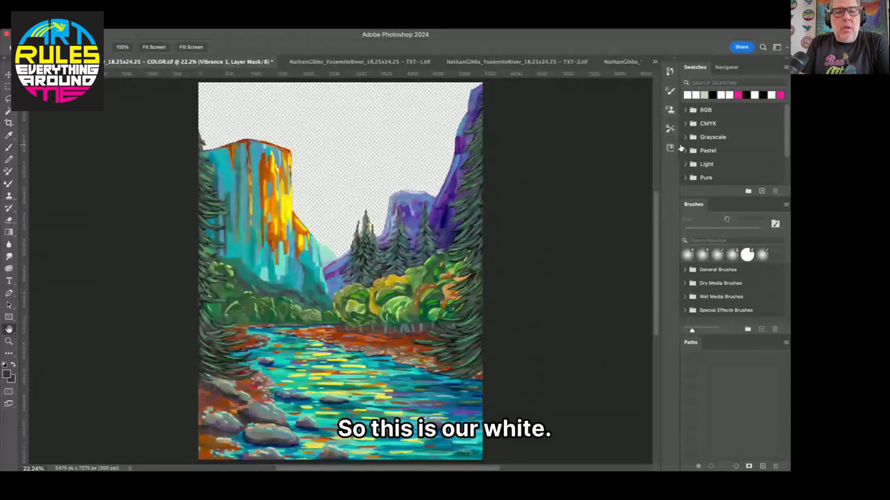
pyautogui.press('\\')
pyautogui.press('\\')
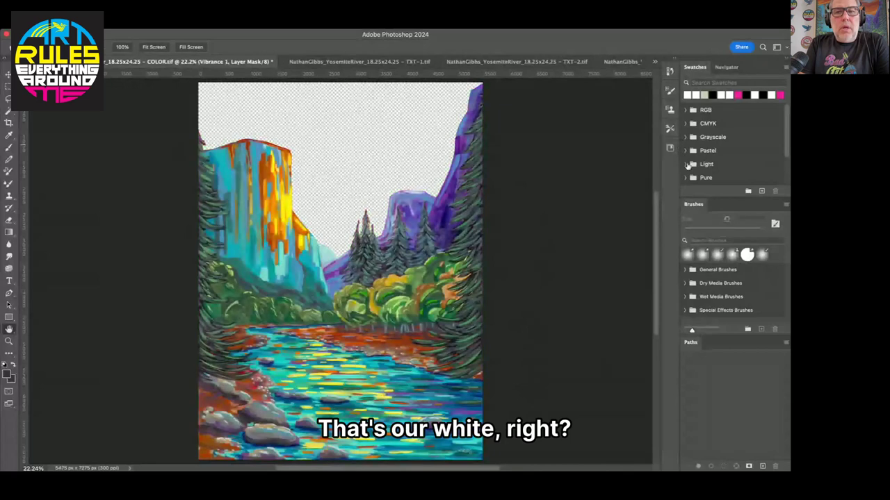
pyautogui.click(686, 167)
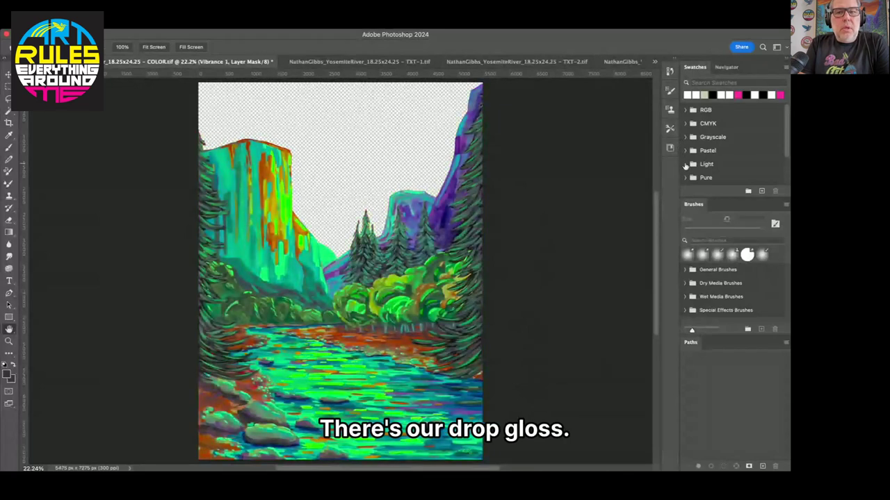
pyautogui.click(685, 166)
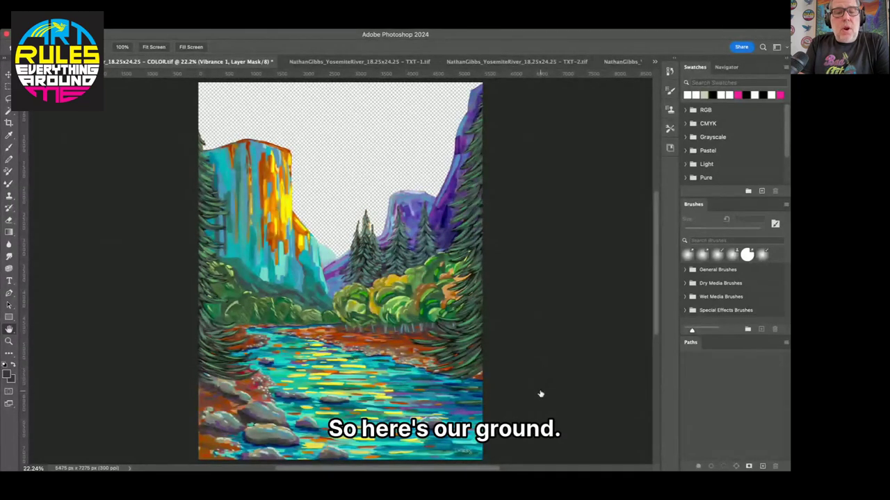
# Isolate the COLOR file's ground, water and two side-tree layers to review how the artwork is separated
pyautogui.press('super+z')
pyautogui.press('super+z')
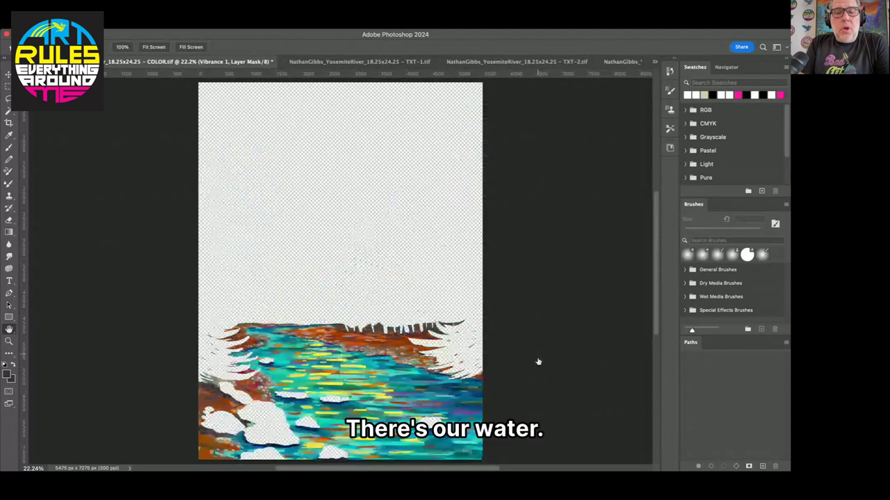
pyautogui.press('super+z')
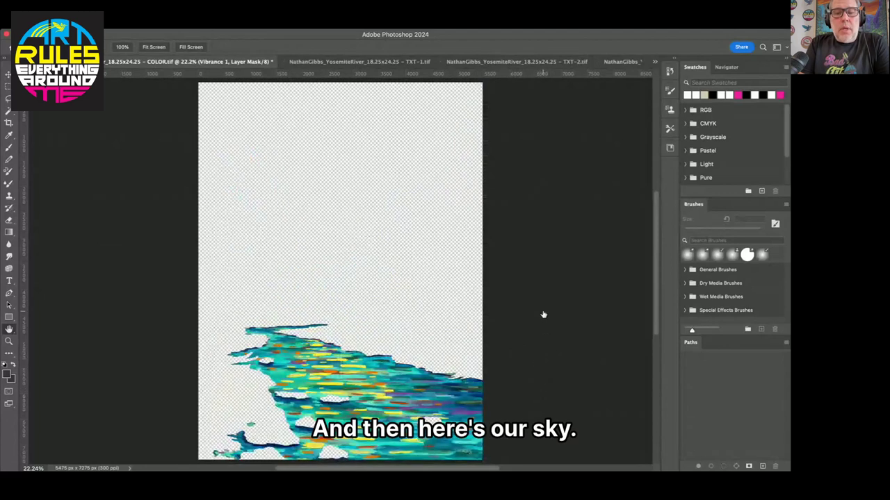
pyautogui.press('super+z')
pyautogui.press('super+z')
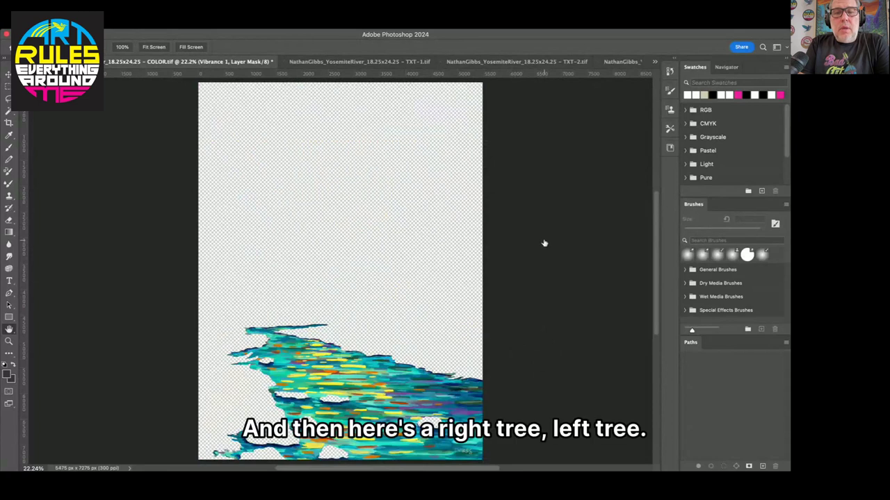
pyautogui.press('super+z')
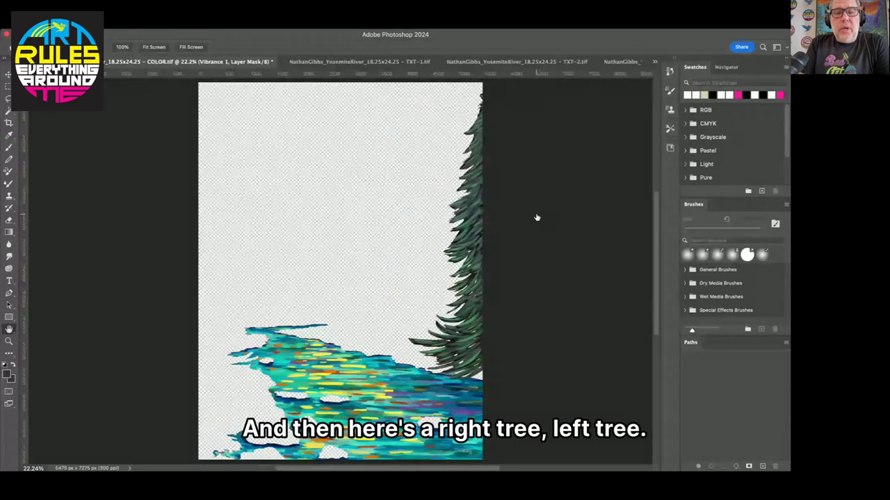
pyautogui.press('super+z')
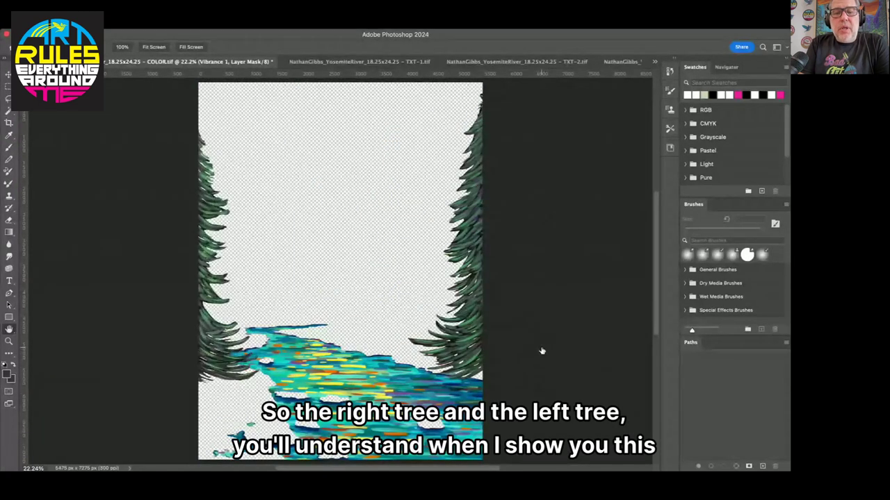
pyautogui.press('super+z')
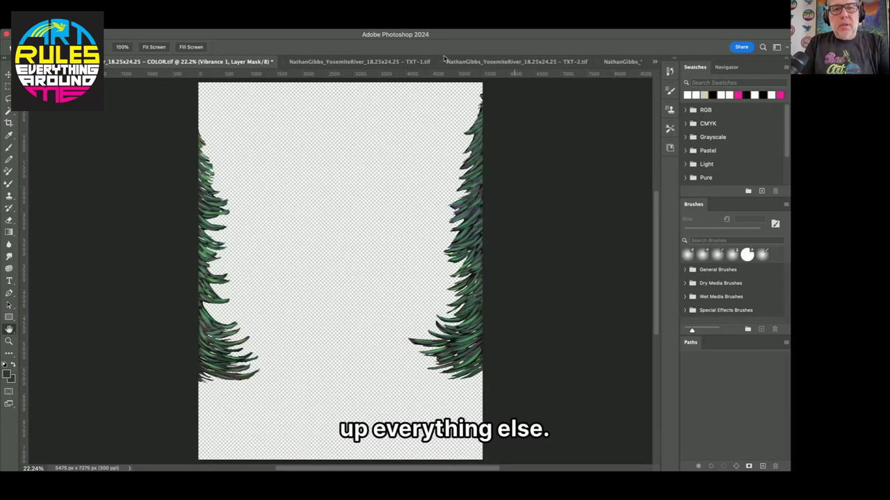
# Switch to the TXT-1 file and examine the texture levels of the river, rocks, bank and foreground tree at 50%
pyautogui.click(352, 64)
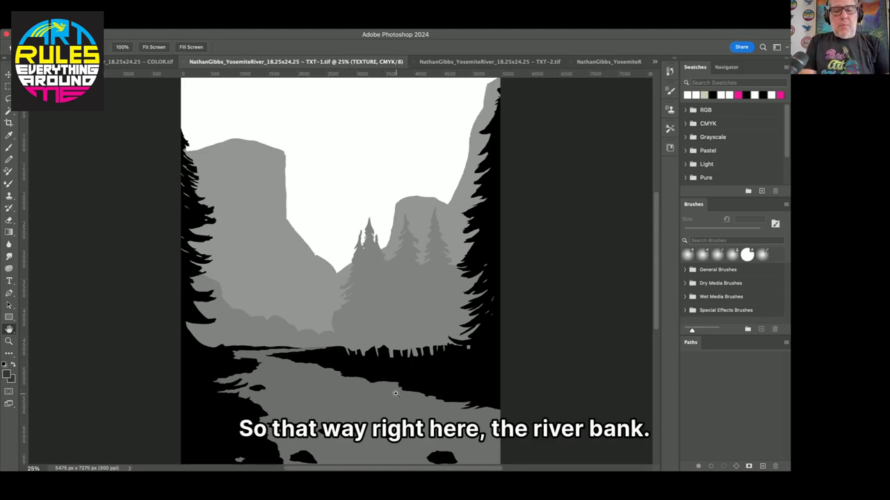
pyautogui.press('super+plus')
pyautogui.press('super+plus')
pyautogui.scroll(-8, 395, 393)
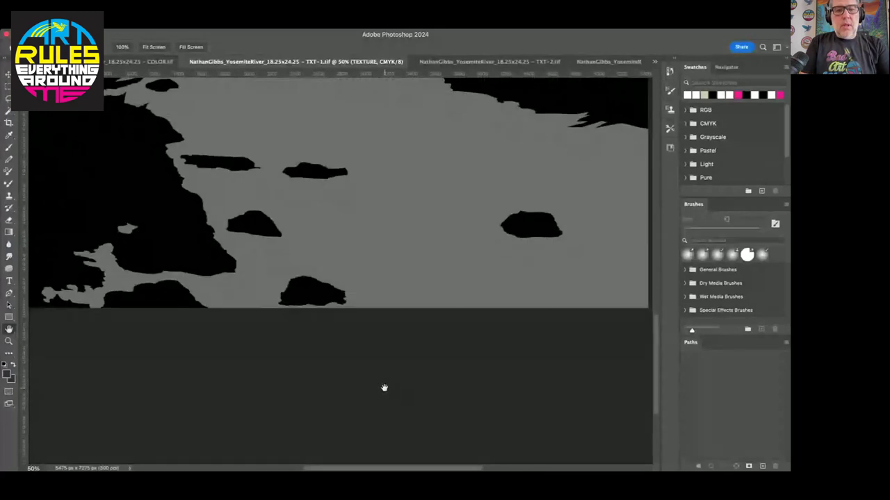
pyautogui.scroll(5, 312, 216)
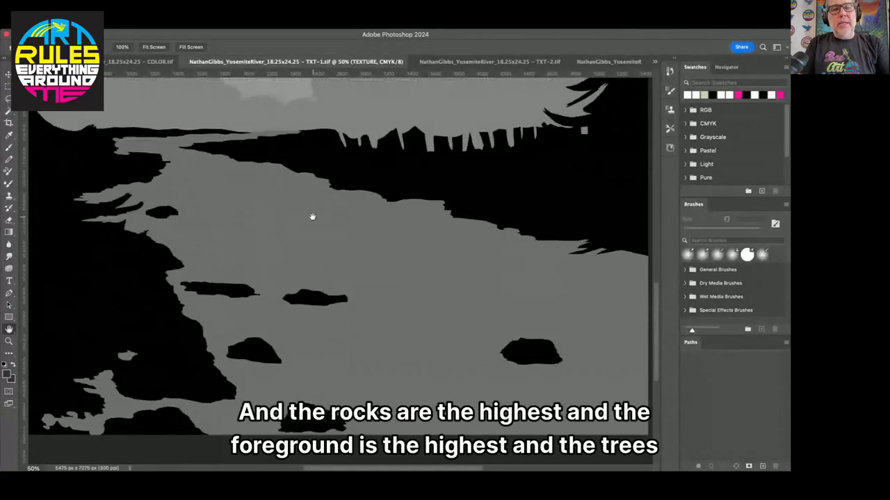
pyautogui.scroll(3, 312, 216)
pyautogui.hscroll(5, 312, 216)
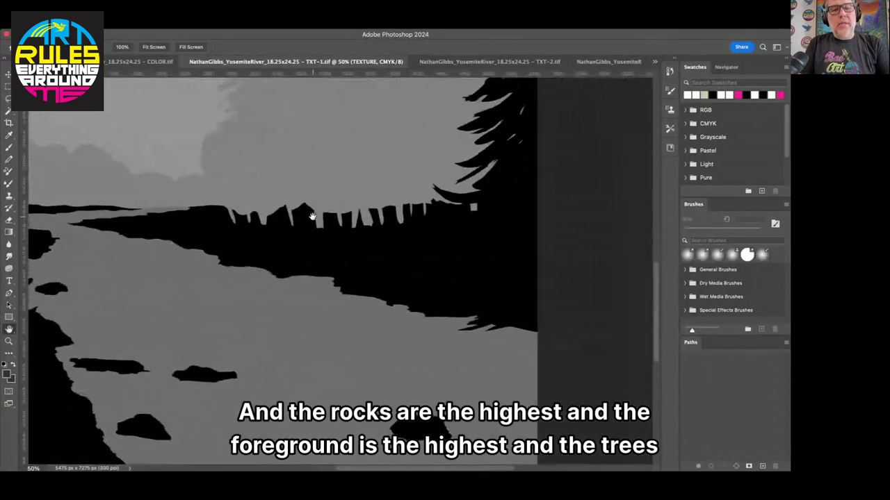
pyautogui.hscroll(-4, 312, 216)
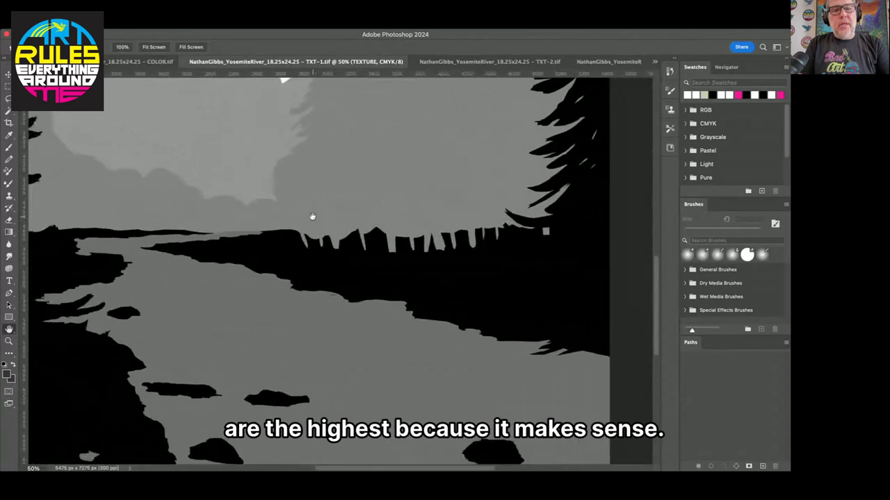
pyautogui.hscroll(2, 312, 216)
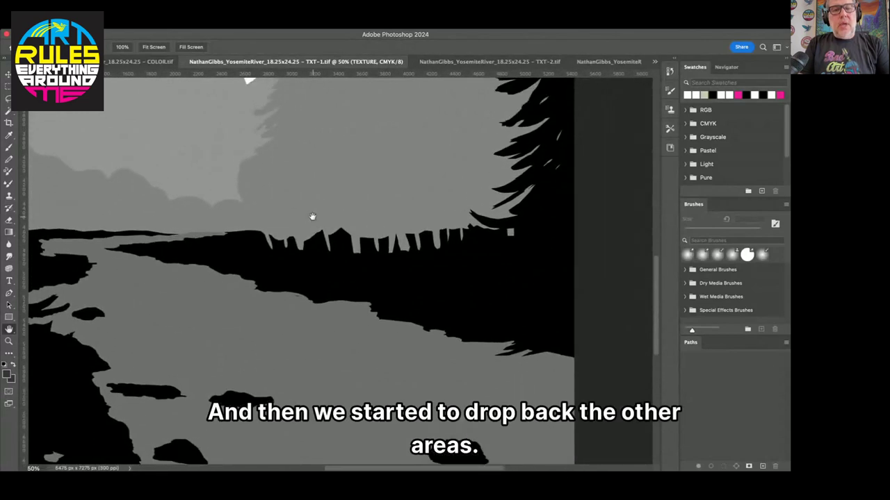
# Compare the gray texture levels of the cliffs and distant pines in the full view and at 50%
pyautogui.hotkey('ctrl', '0')
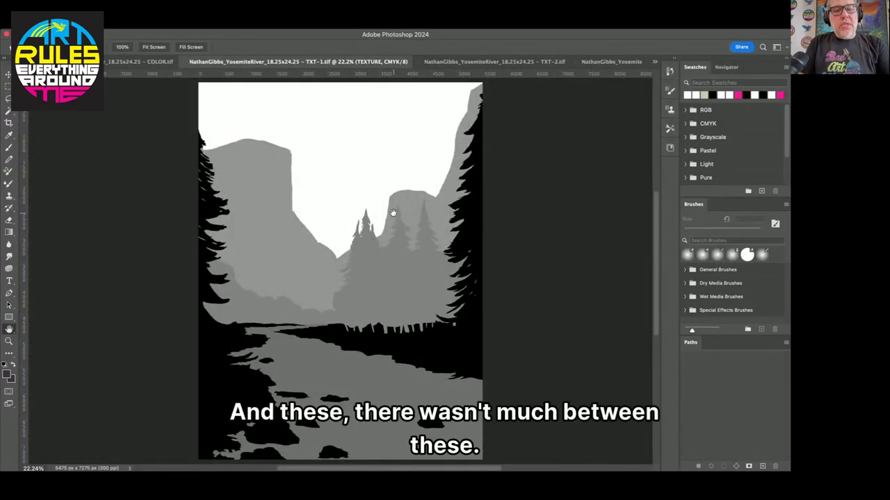
pyautogui.scroll(3, 387, 209)
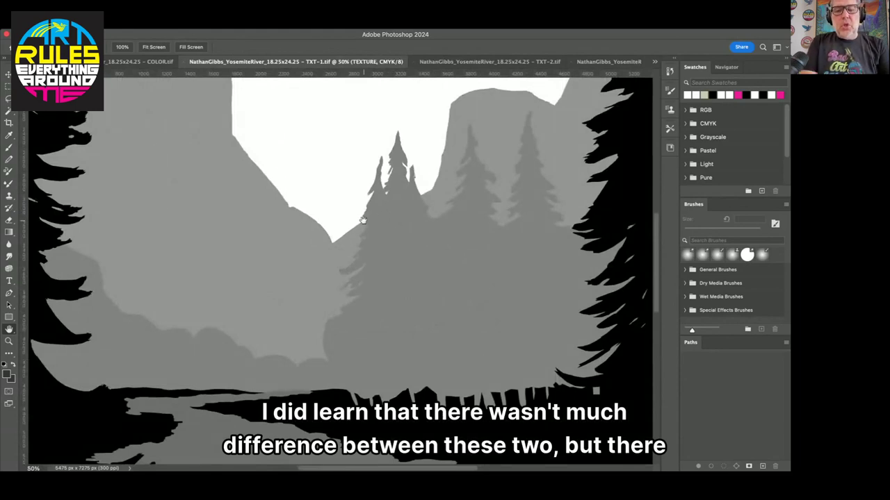
pyautogui.hotkey('ctrl', '0')
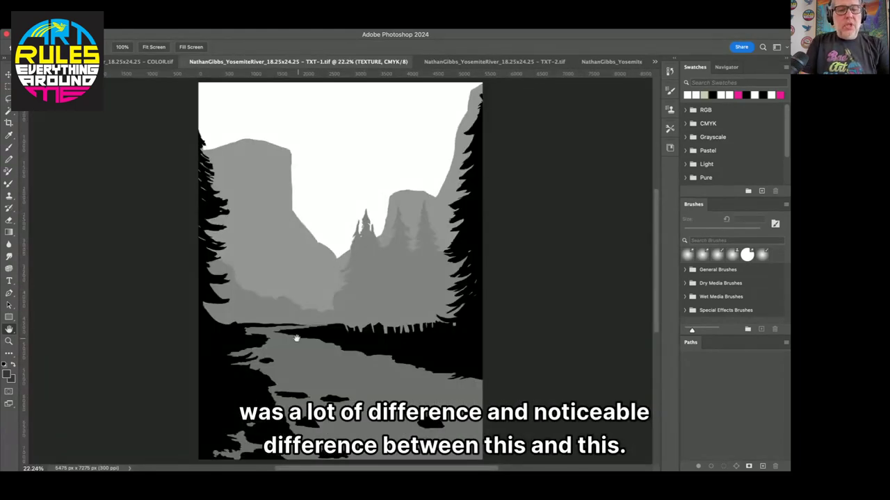